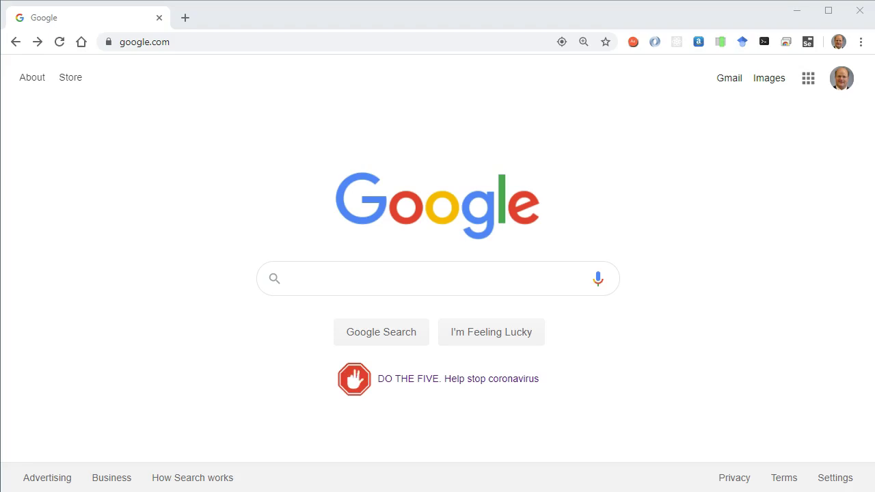
# Go to kamatera.com from Chrome's address bar using the Kamatera suggestion.
pyautogui.click(207, 36)
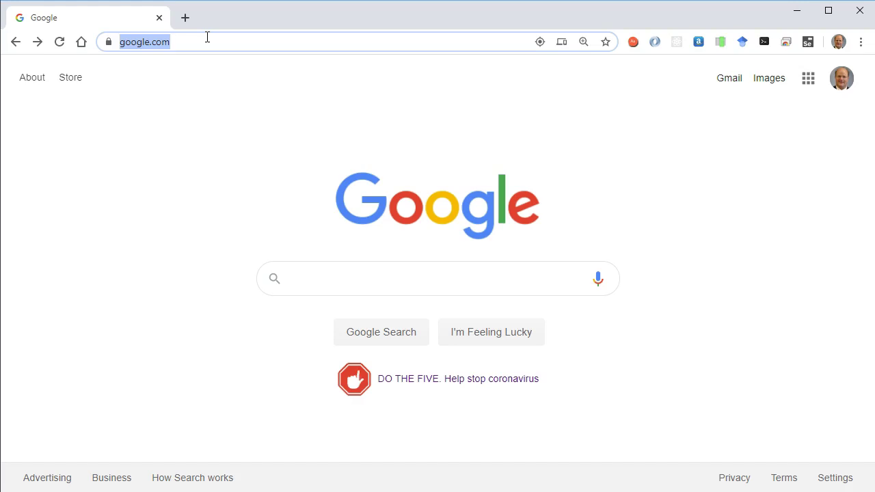
pyautogui.write('kama')
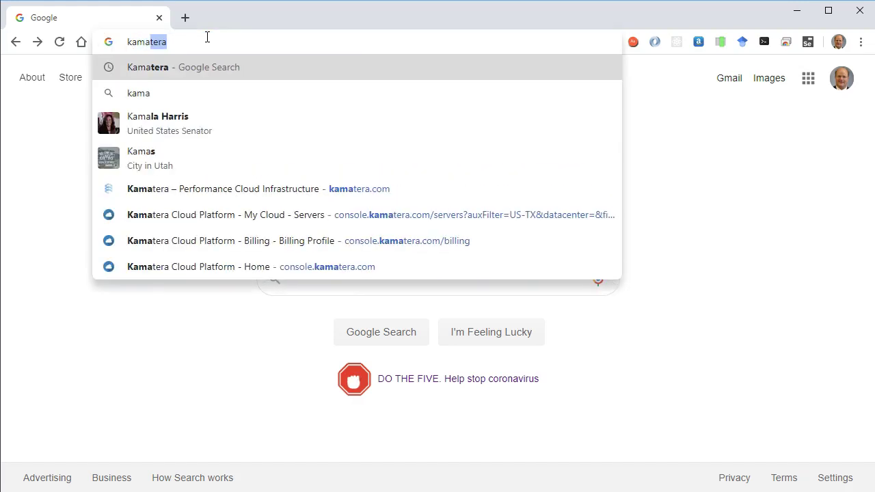
pyautogui.press('Down')
pyautogui.press('BackSpace')
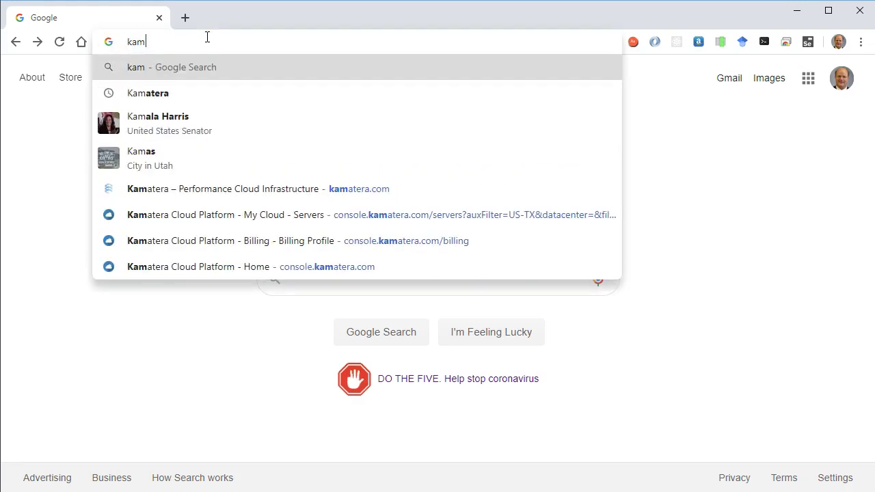
pyautogui.press('Down')
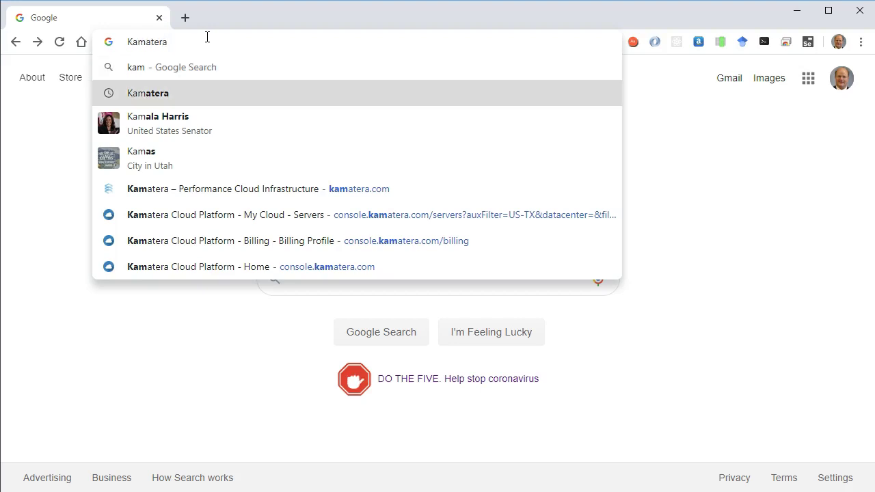
pyautogui.write('.com')
pyautogui.press('Return')
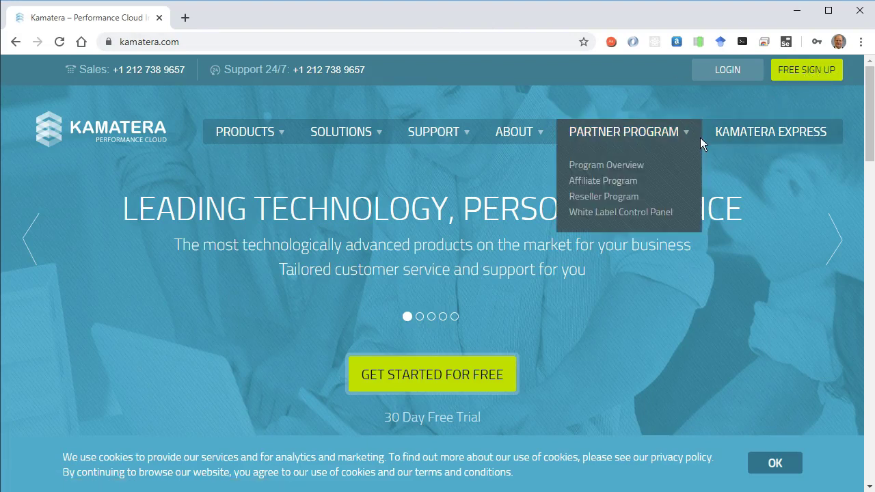
# Log in with the saved credentials and paste the emailed access code.
pyautogui.click(735, 78)
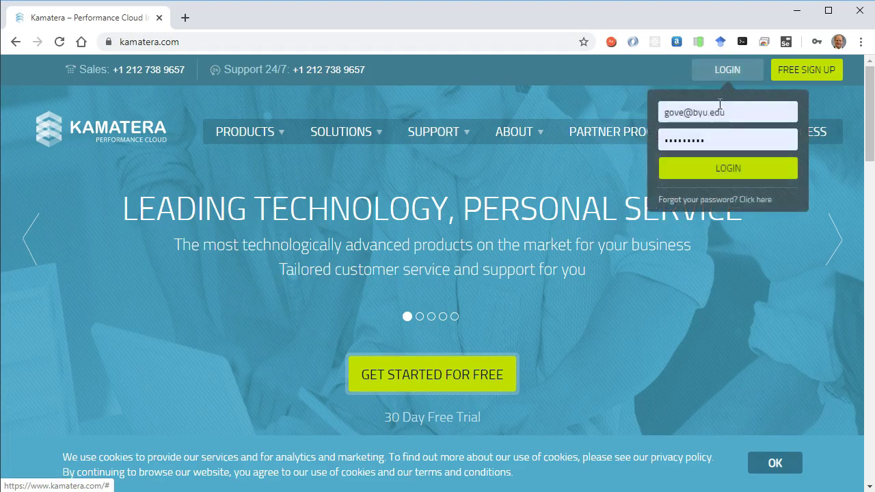
pyautogui.click(726, 172)
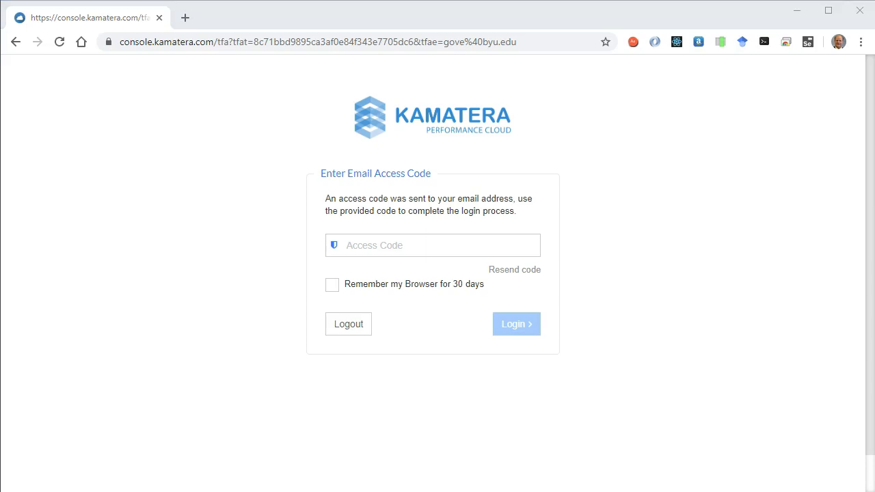
pyautogui.click(339, 253)
pyautogui.hotkey('ctrl', 'v')
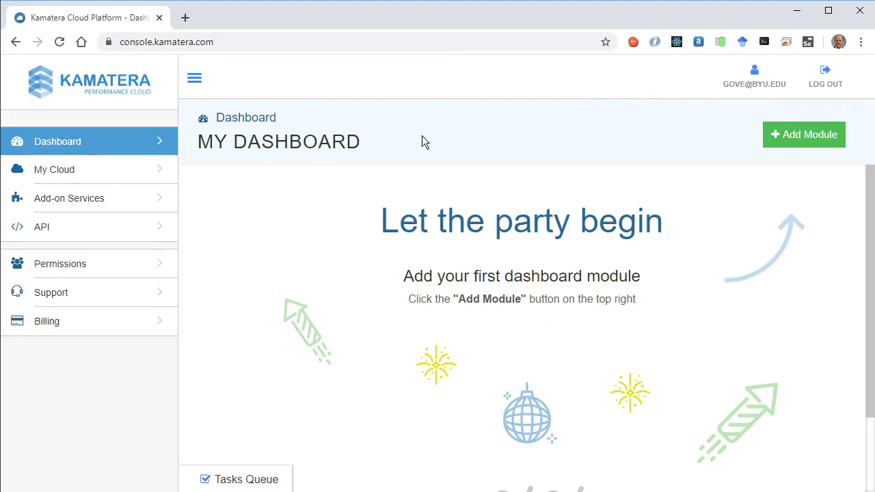
# Start a new server from My Cloud > Servers in the North America > Texas zone.
pyautogui.click(60, 175)
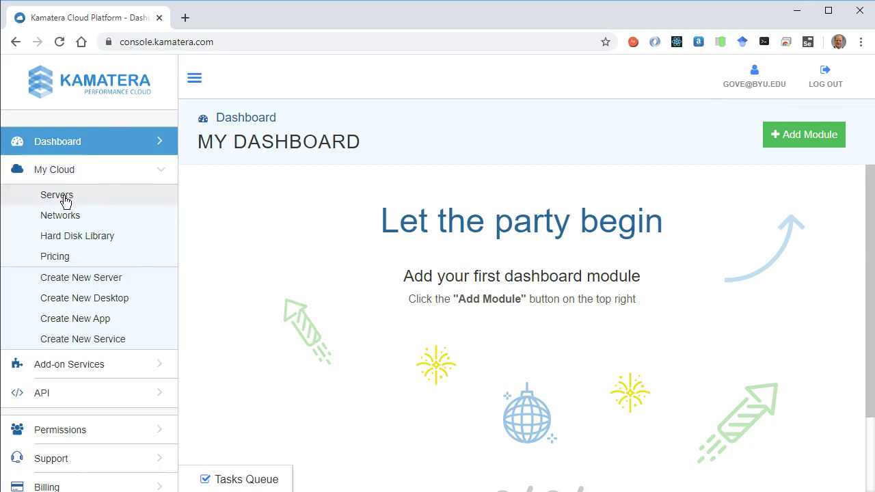
pyautogui.click(65, 200)
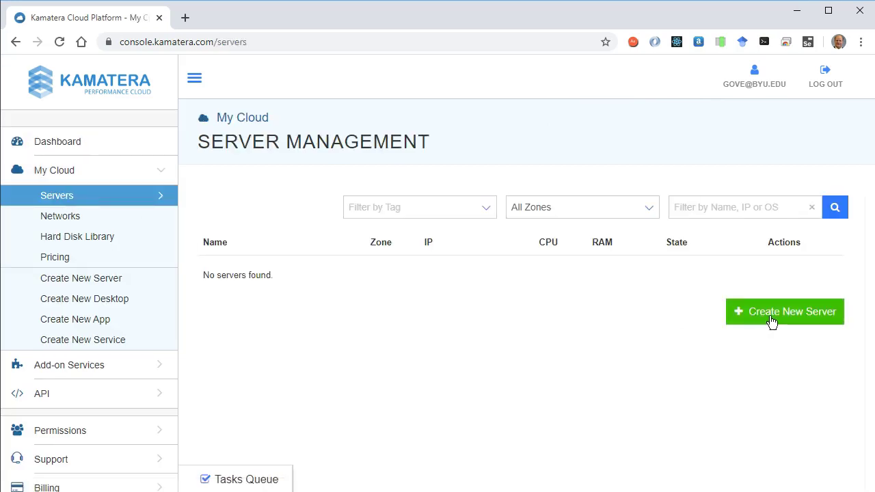
pyautogui.click(798, 311)
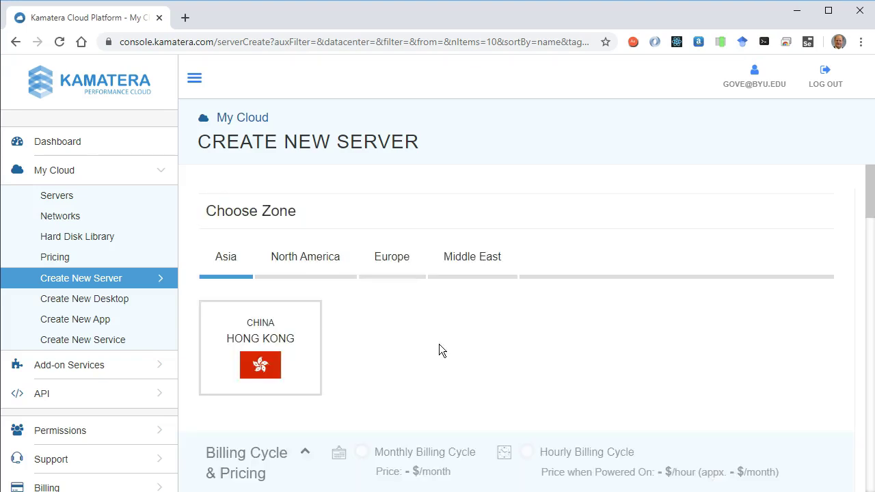
pyautogui.click(321, 260)
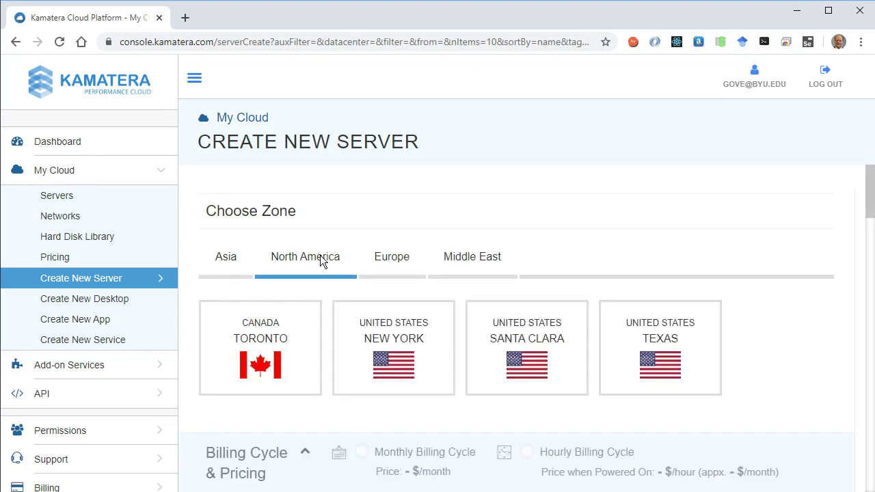
pyautogui.click(662, 336)
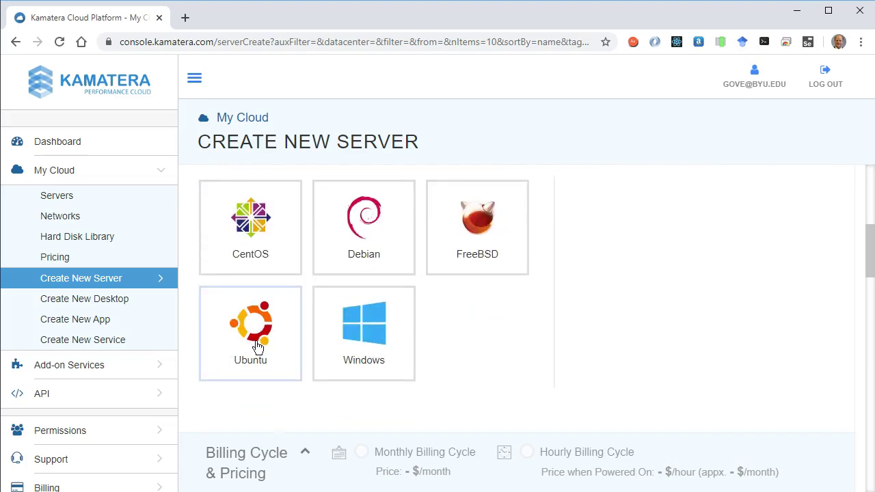
# Choose Ubuntu version 18.04 64bit_optimized_updated as the operating system.
pyautogui.click(257, 347)
pyautogui.hotkey('ctrl', '-')
pyautogui.hotkey('ctrl', '-')
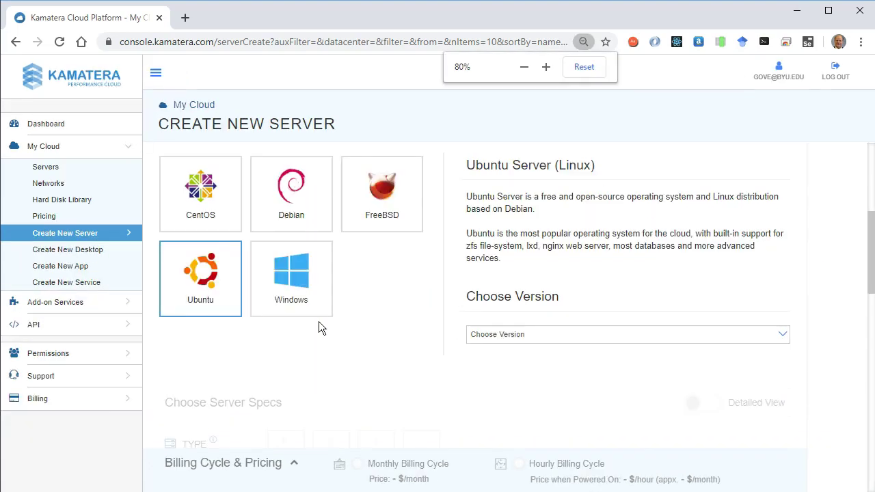
pyautogui.click(509, 336)
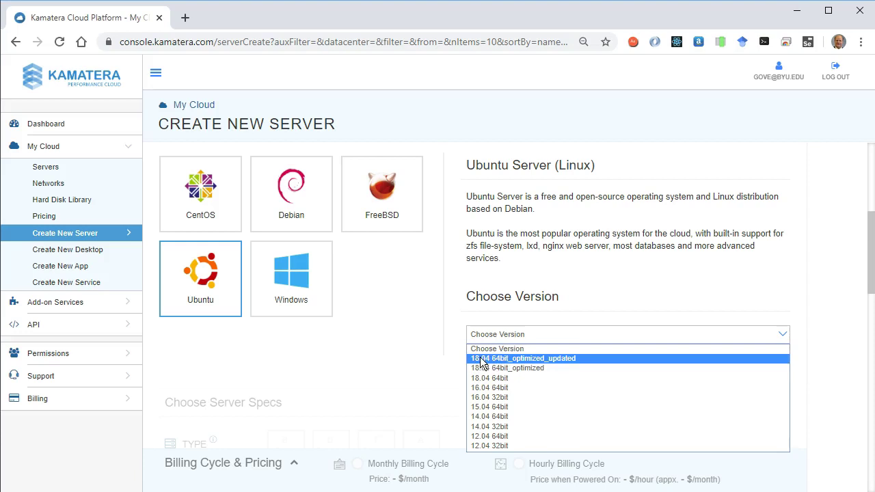
pyautogui.click(526, 359)
# Pick the Availability server type and try 12 CPUs, 8GB RAM and an 80GB SSD.
pyautogui.scroll(-3, 405, 338)
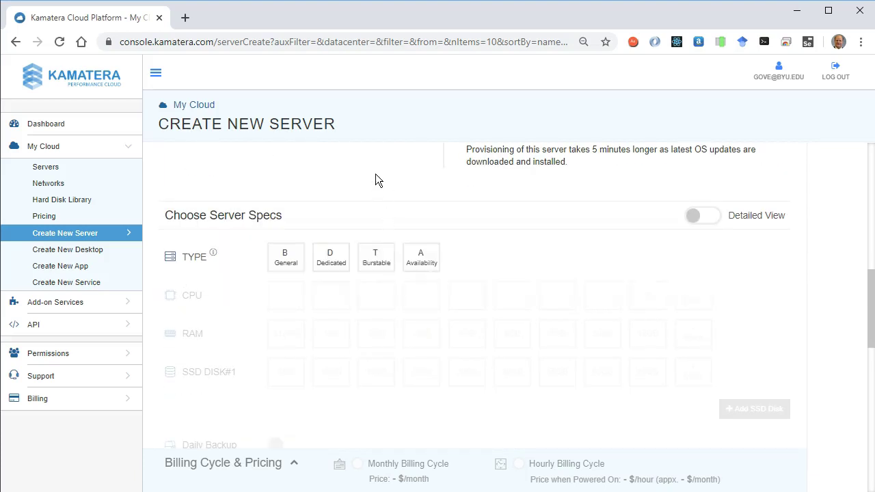
pyautogui.click(426, 259)
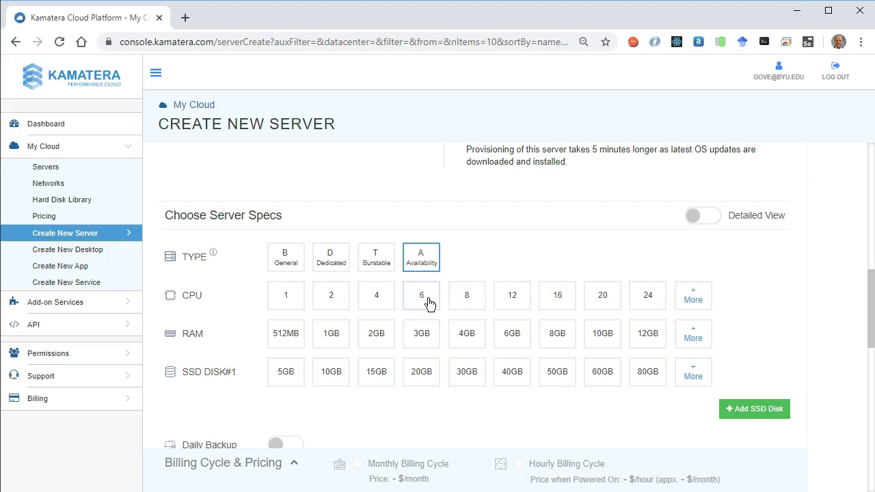
pyautogui.click(523, 299)
pyautogui.click(558, 336)
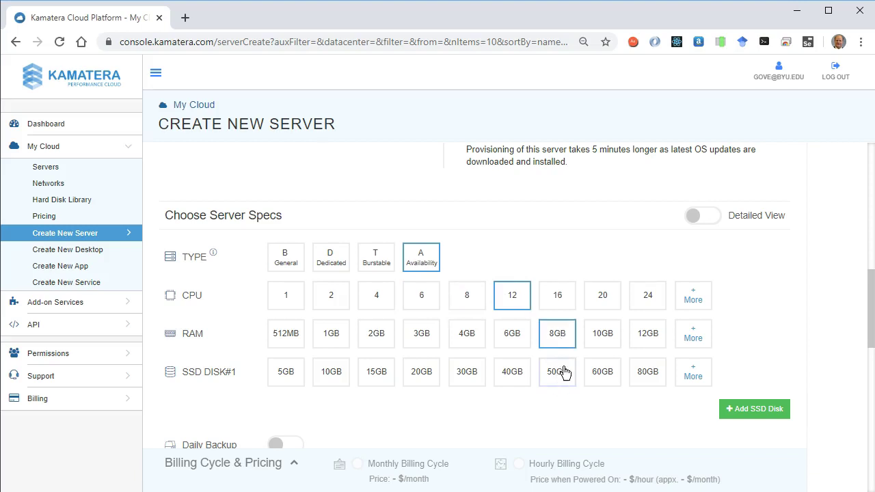
pyautogui.click(648, 371)
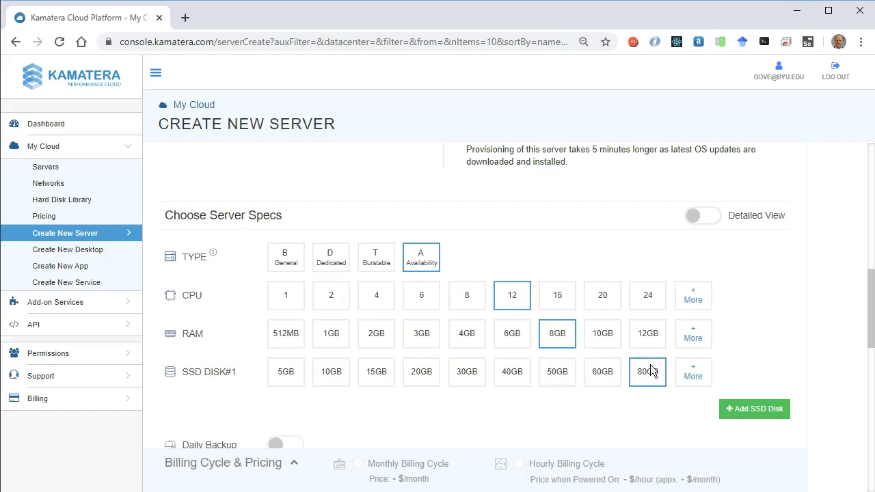
pyautogui.scroll(-3, 568, 373)
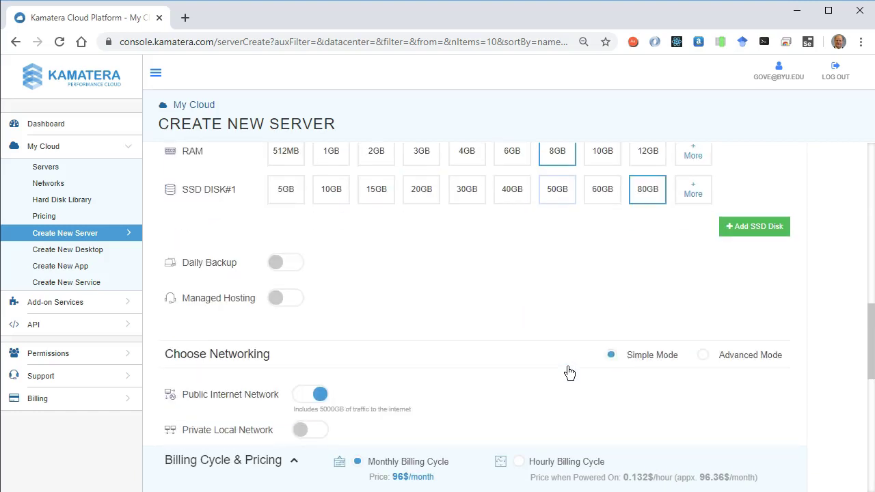
pyautogui.scroll(2, 476, 346)
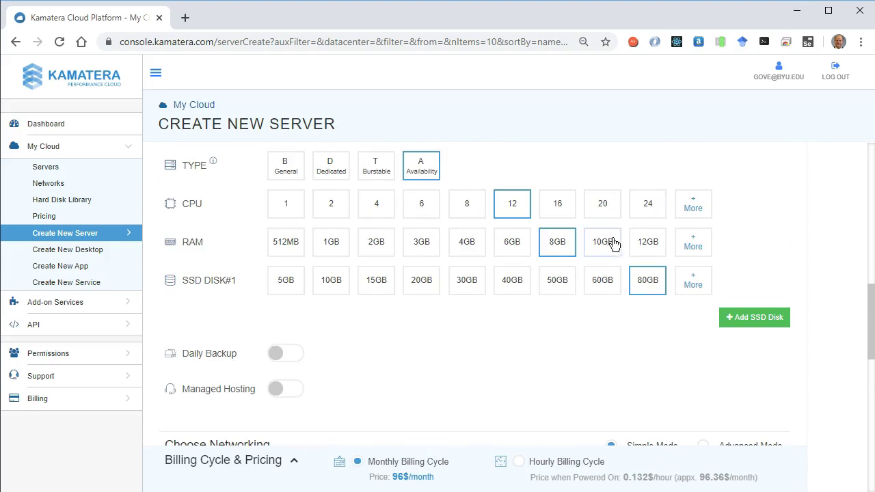
# Settle on 8 CPUs, 16GB RAM and a 100GB SSD disk.
pyautogui.click(645, 241)
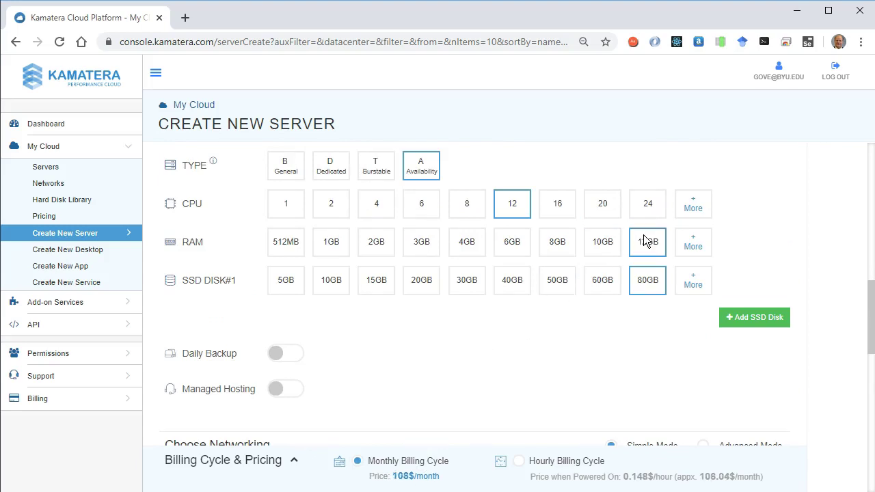
pyautogui.click(557, 242)
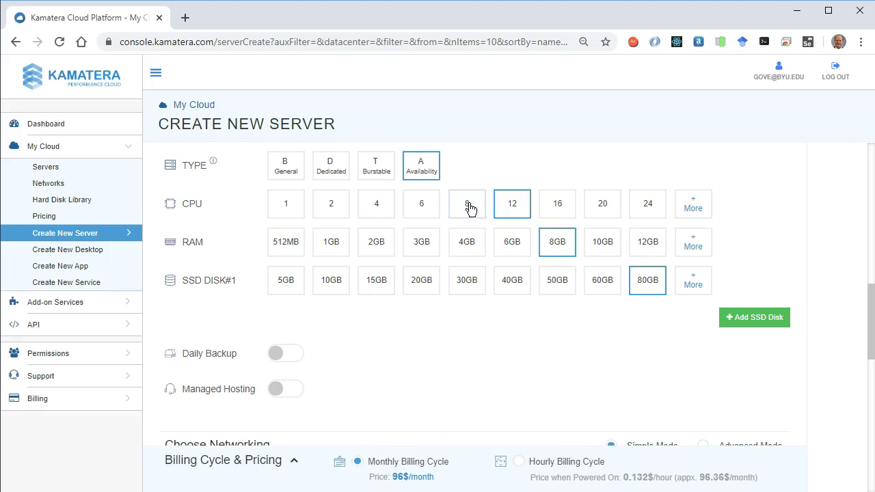
pyautogui.click(469, 209)
pyautogui.click(695, 242)
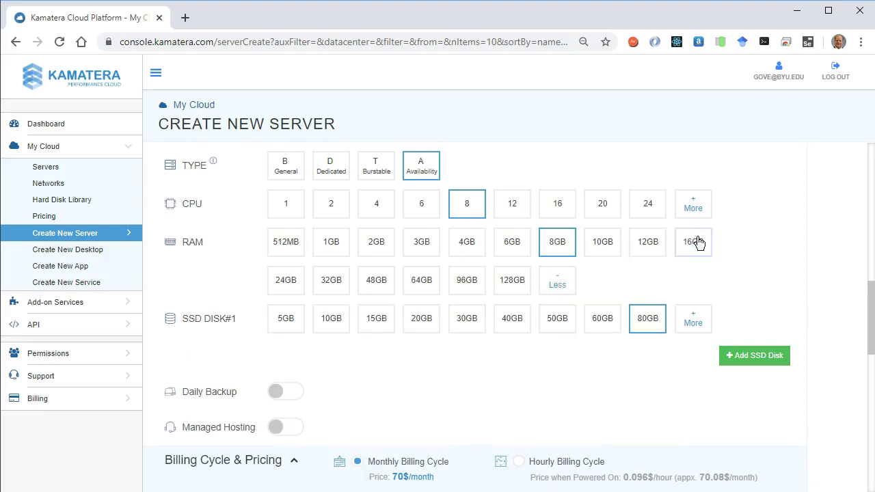
pyautogui.click(697, 246)
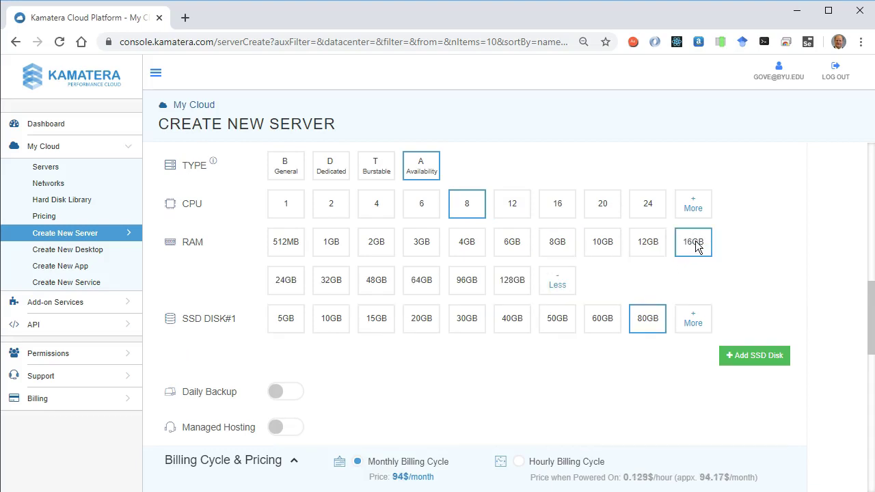
pyautogui.click(693, 319)
pyautogui.click(692, 319)
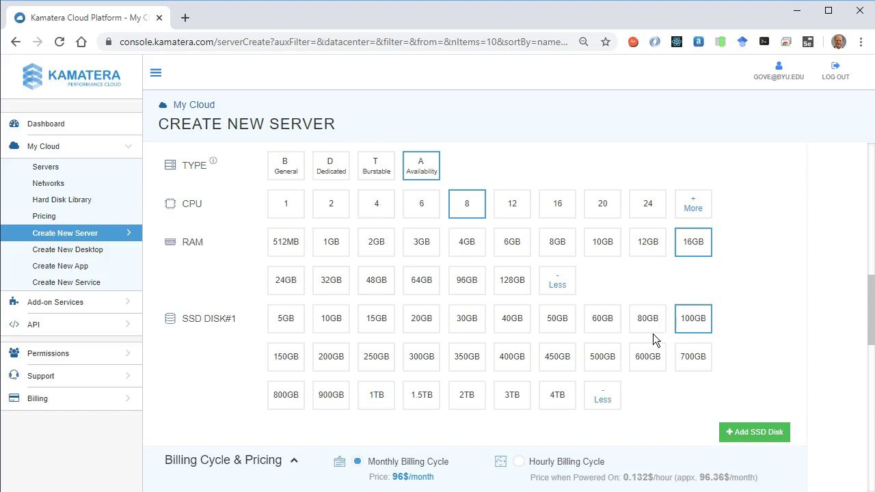
# Scroll down to Finalize Settings and enter the server password.
pyautogui.scroll(-1, 653, 333)
pyautogui.scroll(1, 653, 333)
pyautogui.scroll(-1, 661, 336)
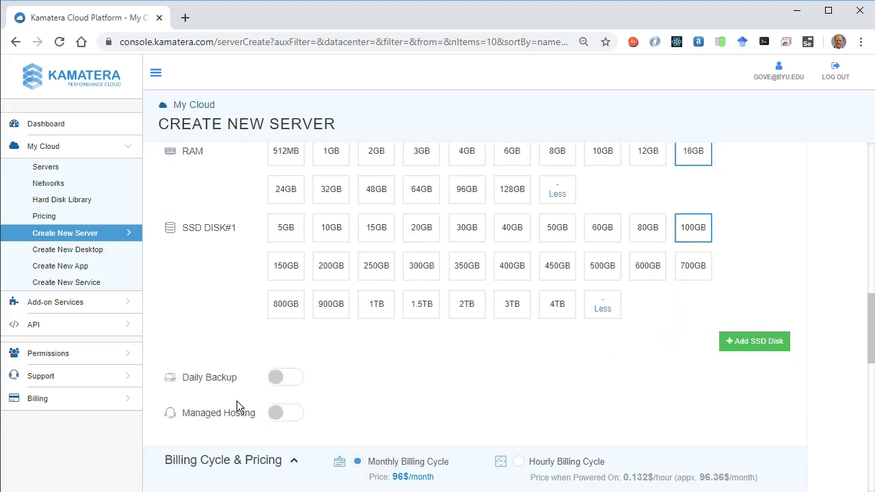
pyautogui.scroll(-2, 310, 398)
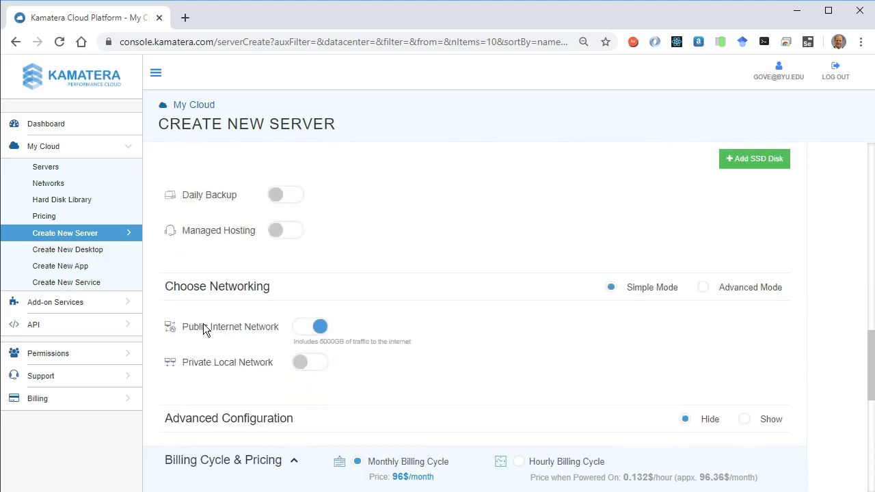
pyautogui.scroll(-1, 355, 336)
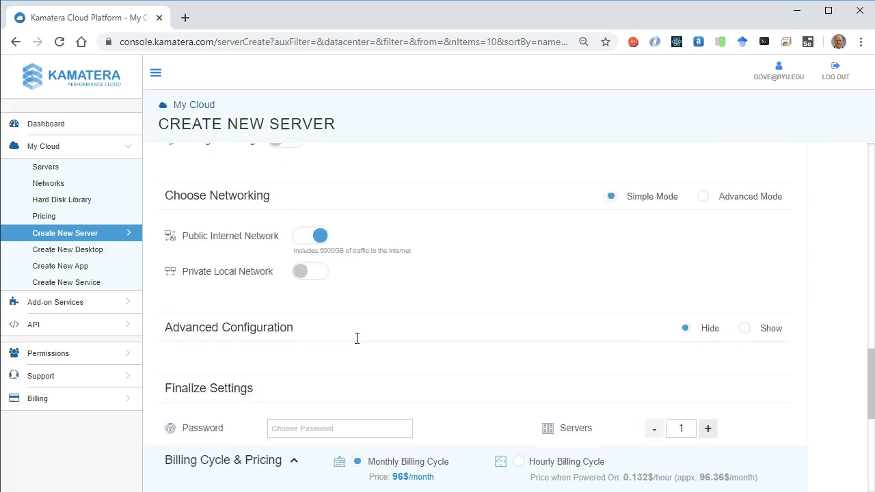
pyautogui.scroll(-1, 357, 338)
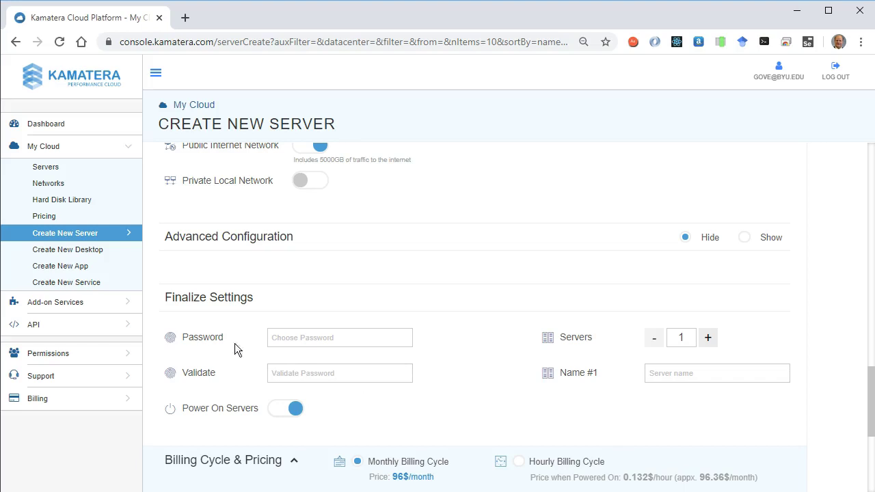
pyautogui.click(313, 337)
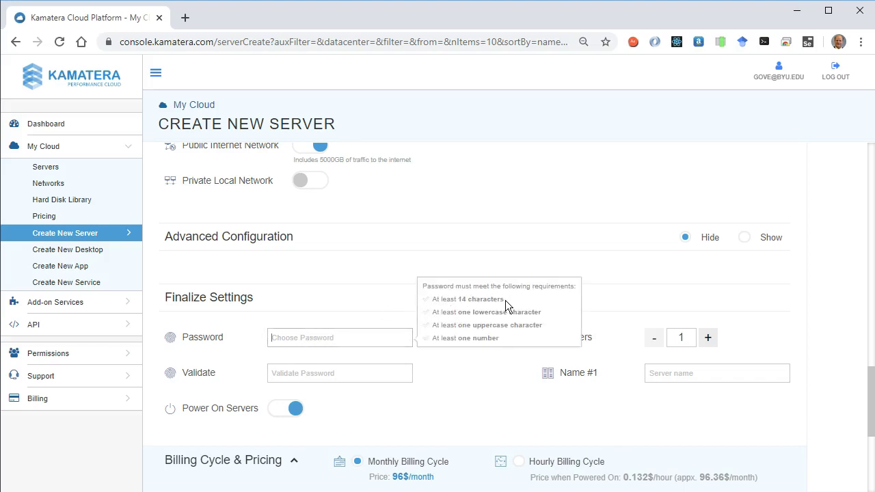
# Retype the password in the Validate field so both entries match.
pyautogui.click(338, 371)
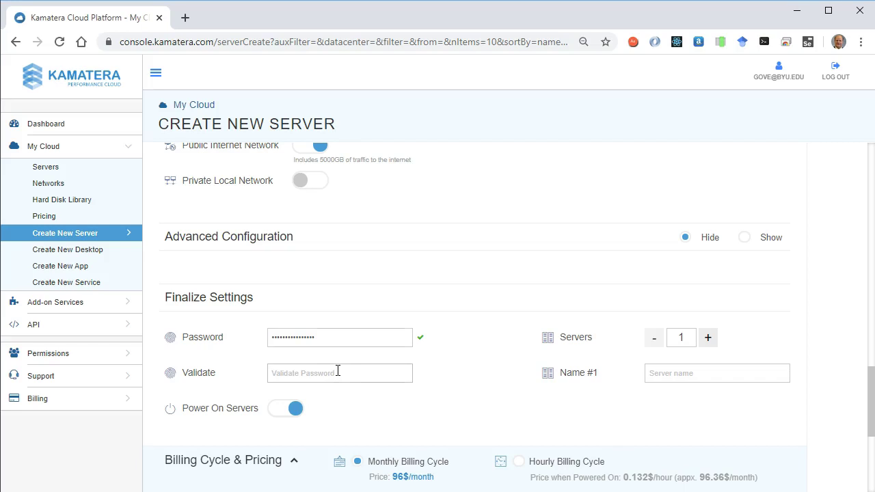
pyautogui.write('P••••')
pyautogui.hotkey('ctrl', 'a')
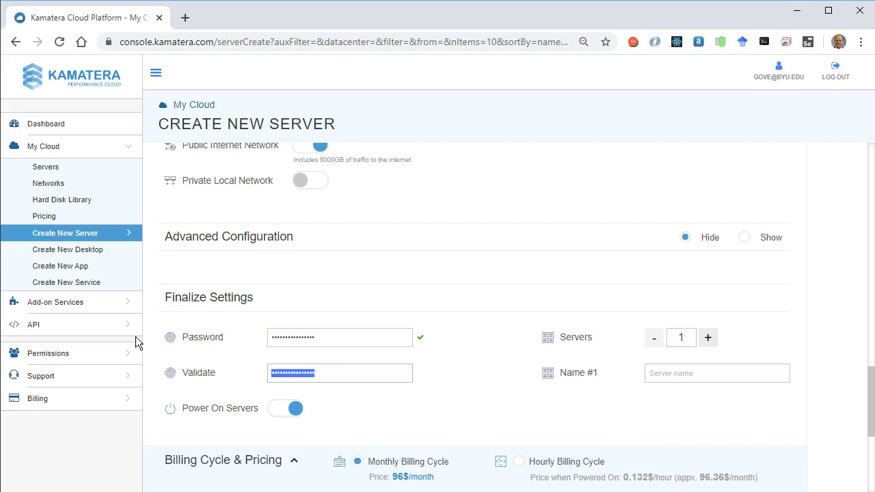
pyautogui.write('••••••••••')
pyautogui.press('Tab')
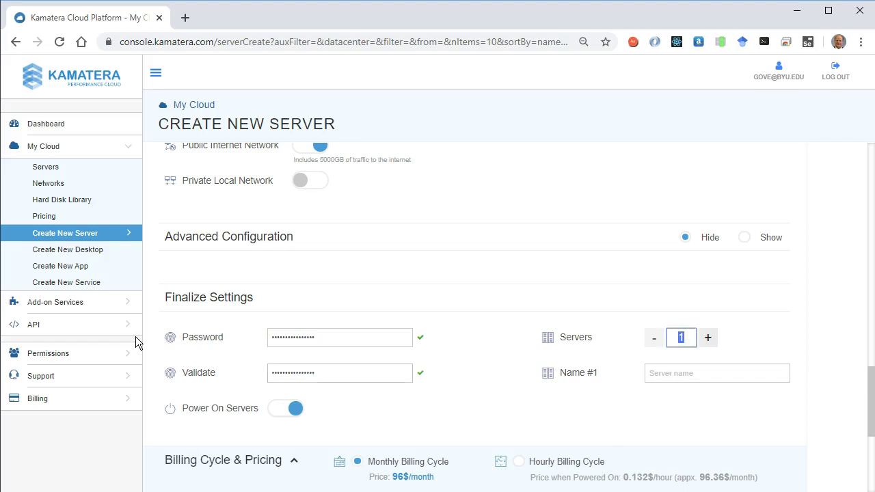
# Enter the server name in Name #1, keep Monthly billing, and submit with CREATE SERVER.
pyautogui.click(695, 372)
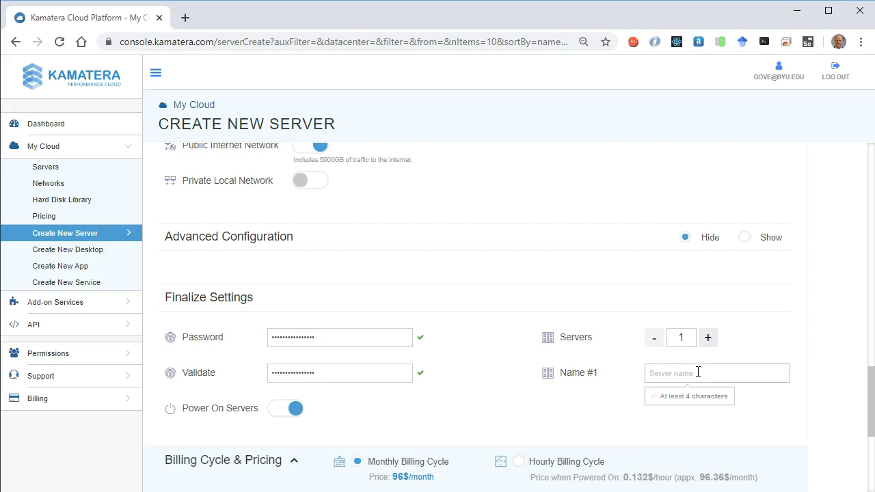
pyautogui.write('gove-allen')
pyautogui.scroll(-3, 384, 414)
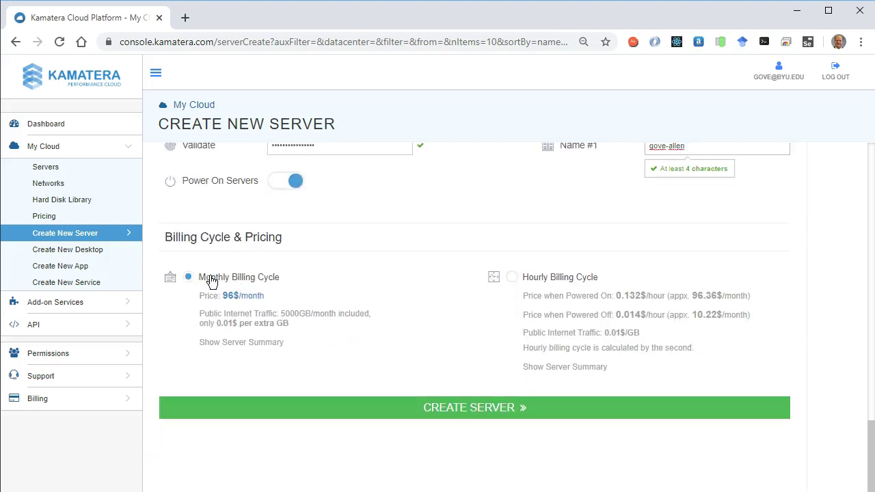
pyautogui.click(566, 286)
pyautogui.click(451, 410)
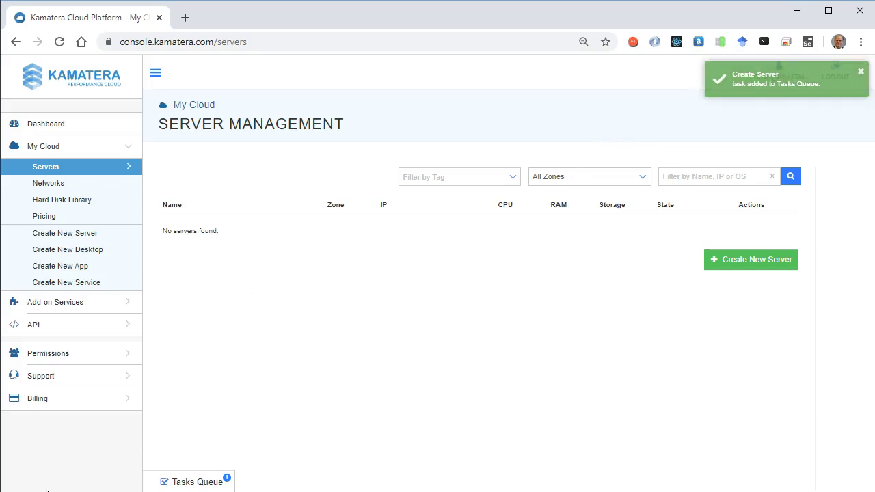
# Zoom the console in and open the Tasks Queue to follow the Create Server task.
pyautogui.hotkey('ctrl', '+')
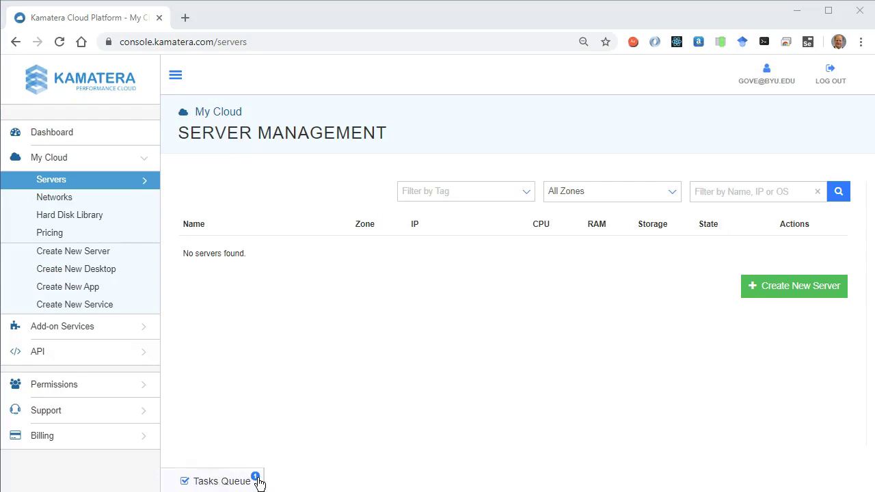
pyautogui.click(234, 482)
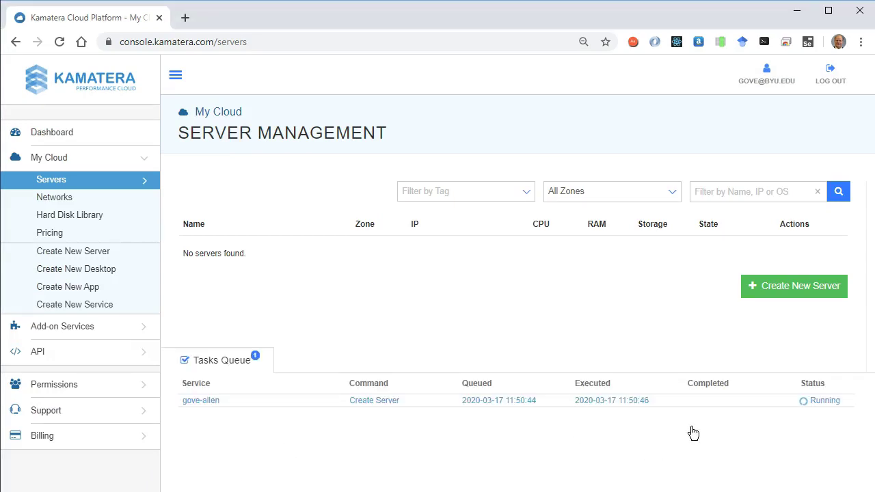